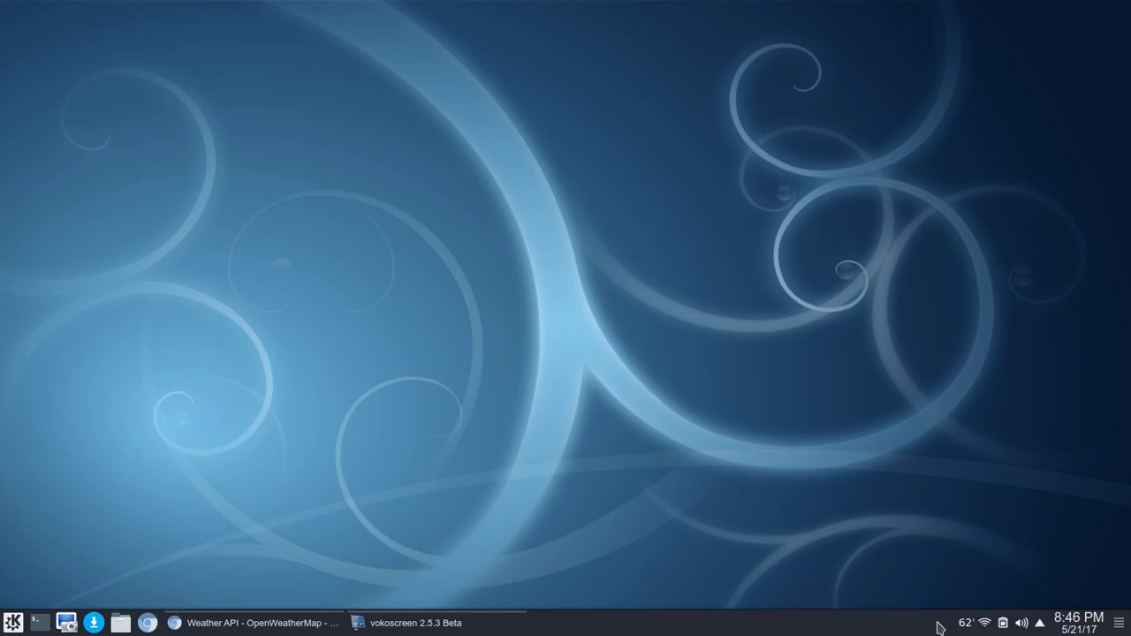
Step: Open the Weather status window from the 62° tray icon, showing 61.8 °F and heavy rain
{"action": "left_click", "coordinate": [965, 623]}
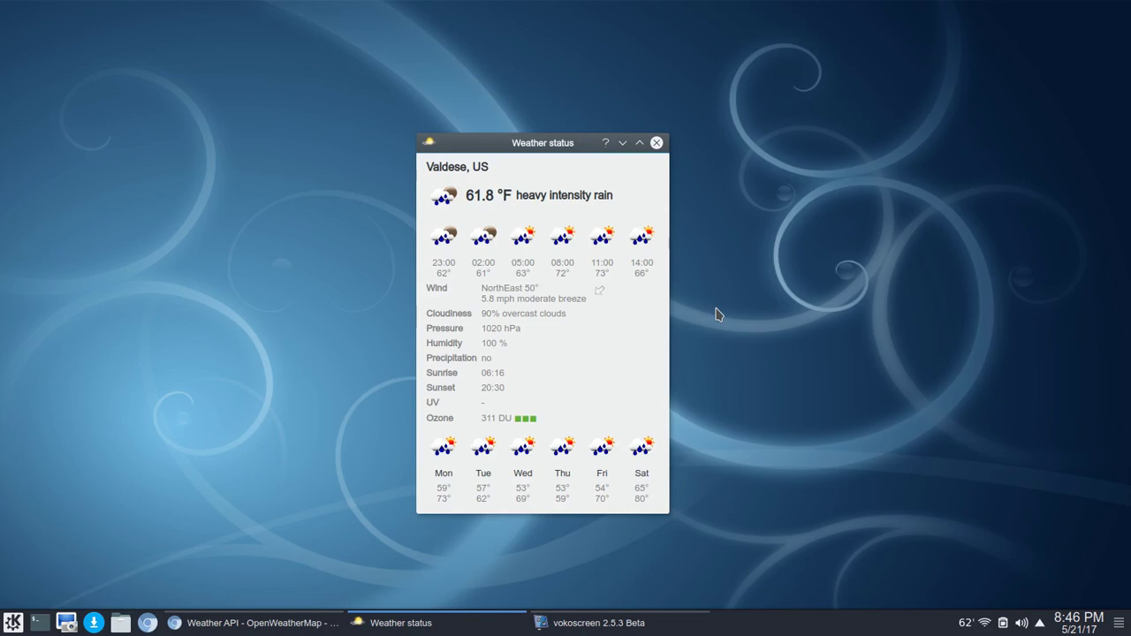
Step: Check a forecast day's details, then bring up Chromium's OpenWeatherMap Weather API page
{"action": "mouse_move", "coordinate": [434, 469]}
{"action": "left_click", "coordinate": [262, 625]}
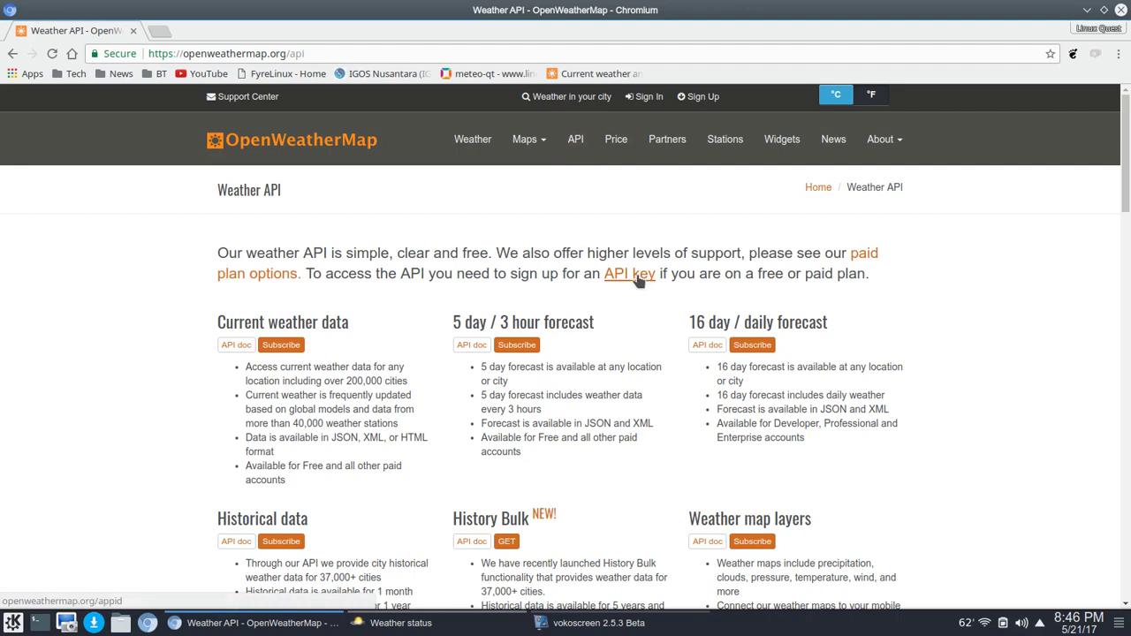
Step: Minimize Chromium to reveal the Valdese, US Weather status window again
{"action": "left_click", "coordinate": [1088, 11]}
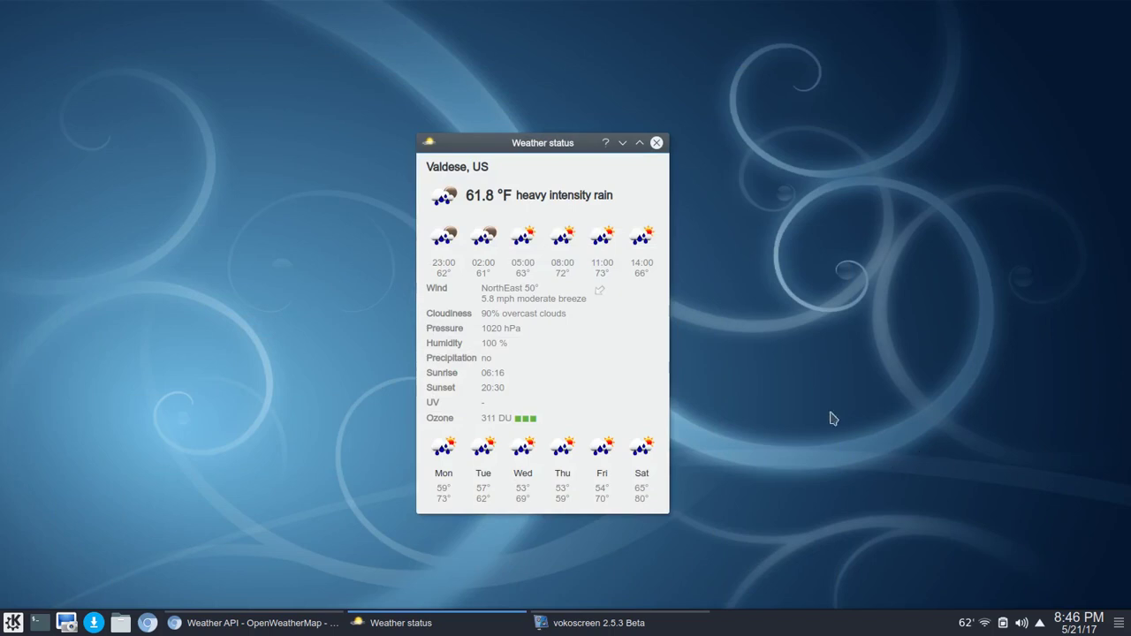
Step: Close the Weather status window and bring up meteo-qt's tray context menu
{"action": "left_click", "coordinate": [656, 143]}
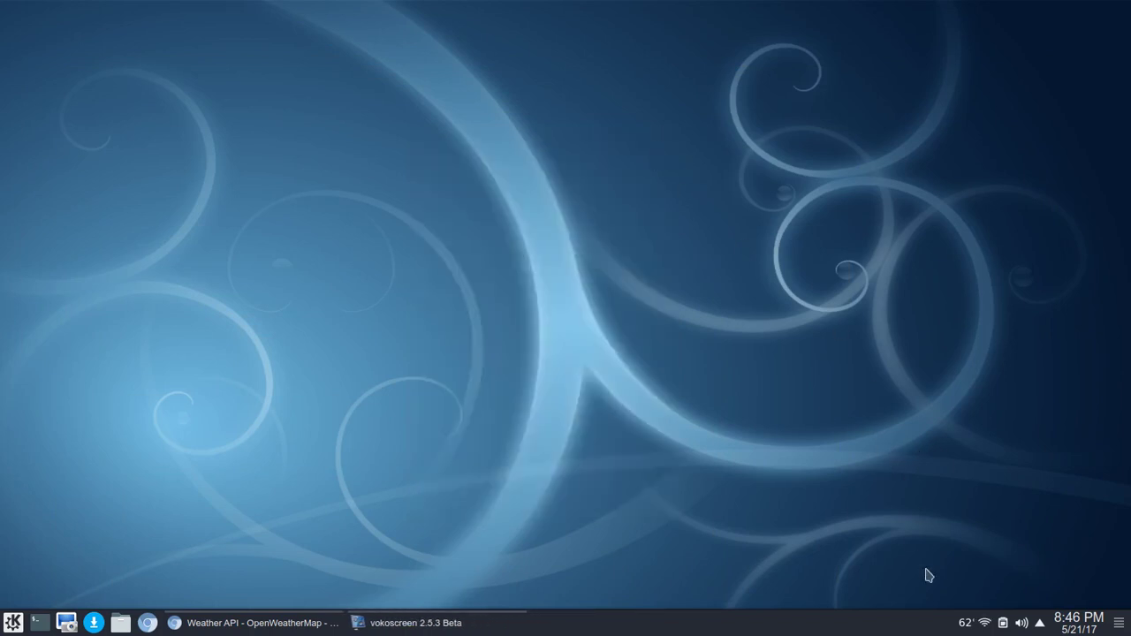
{"action": "right_click", "coordinate": [964, 624]}
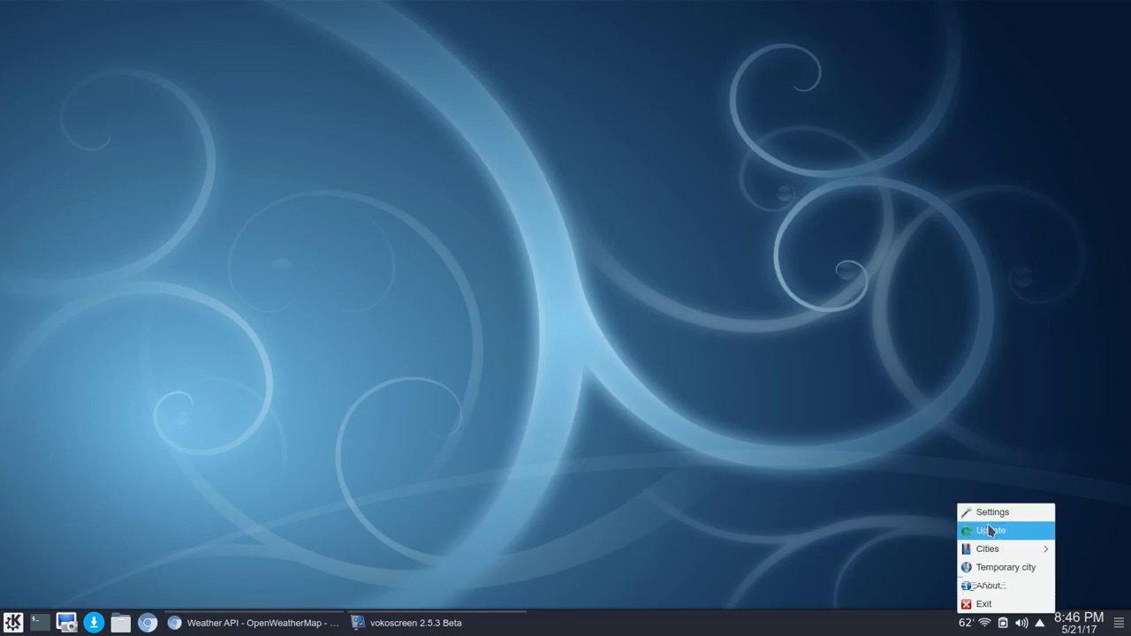
{"action": "mouse_move", "coordinate": [989, 551]}
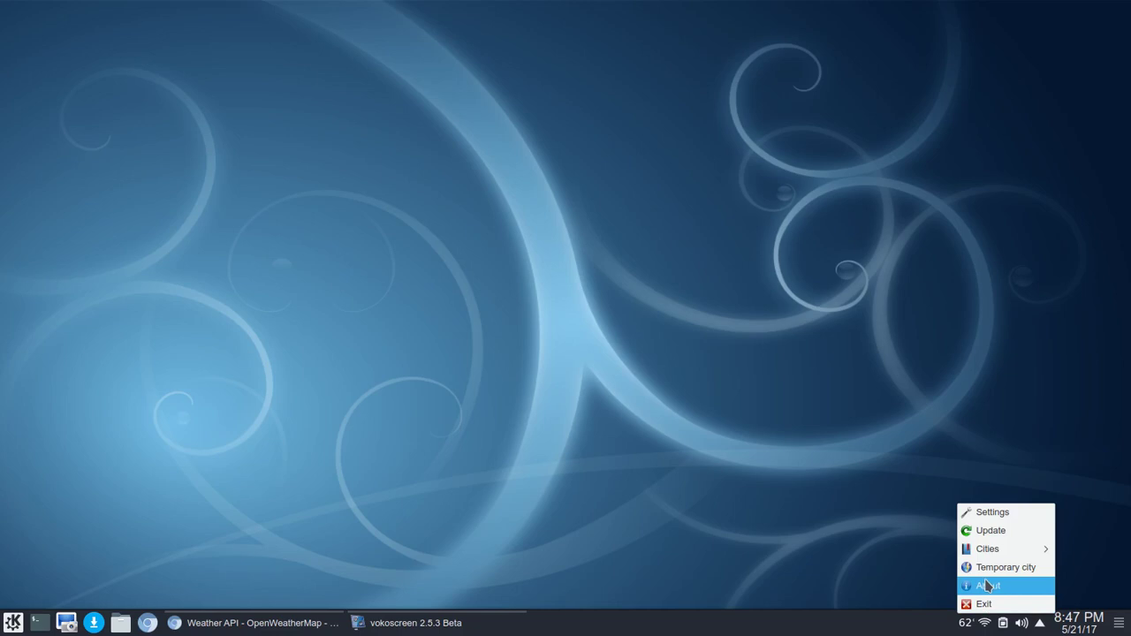
Step: View the About dialog (version 0.9.5, GPLv3) and its Contributors list, then close it
{"action": "left_click", "coordinate": [987, 588]}
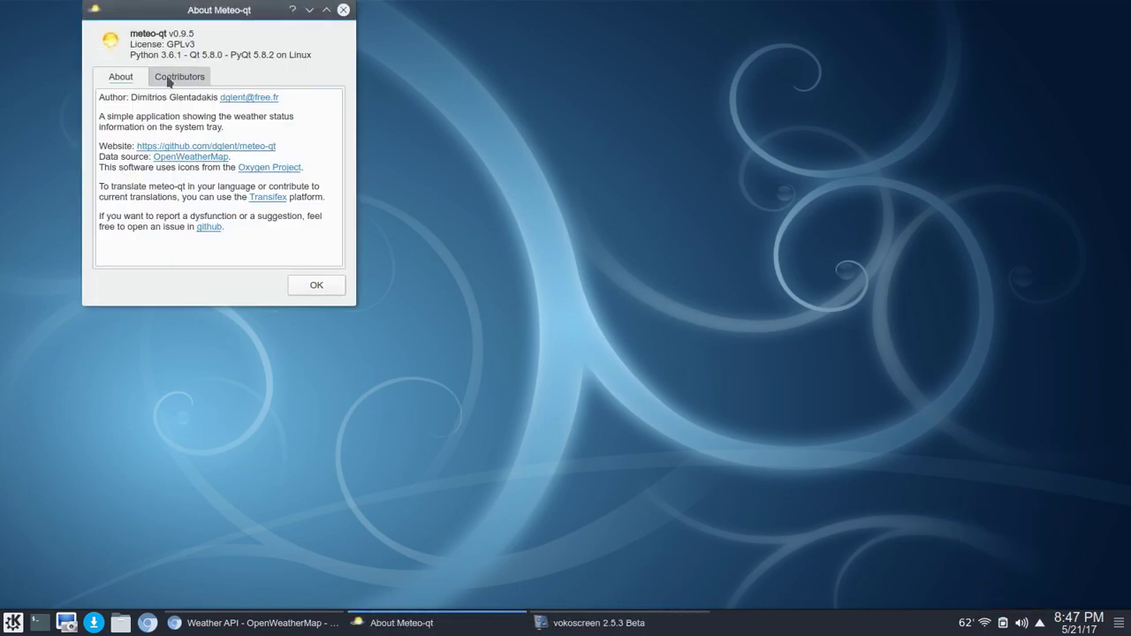
{"action": "left_click_drag", "start_coordinate": [138, 12], "coordinate": [274, 172]}
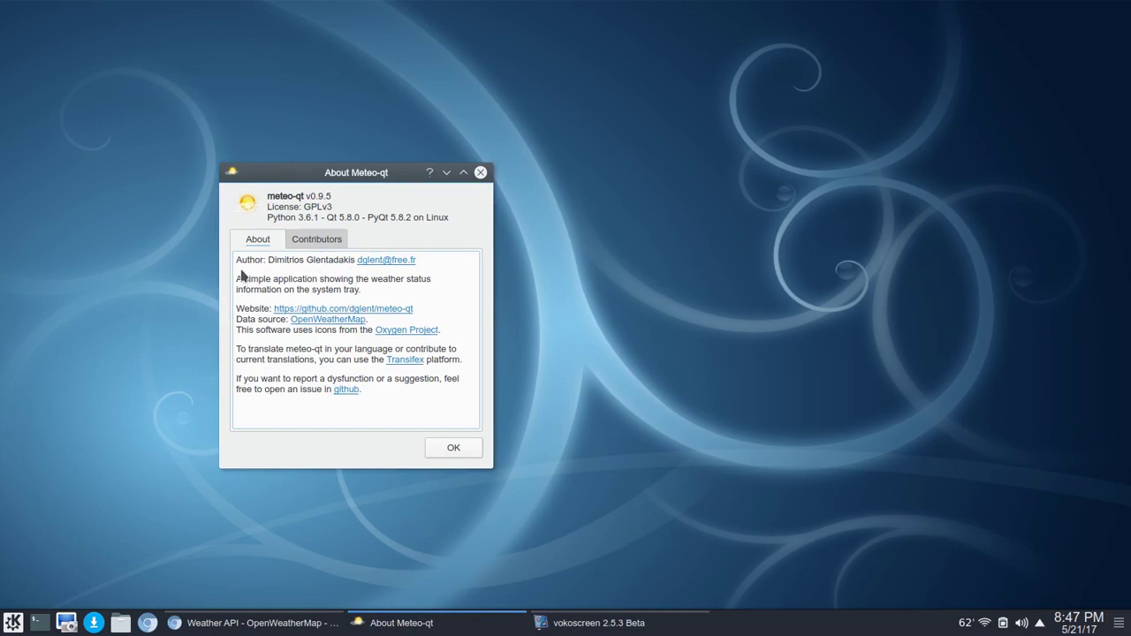
{"action": "left_click", "coordinate": [309, 242]}
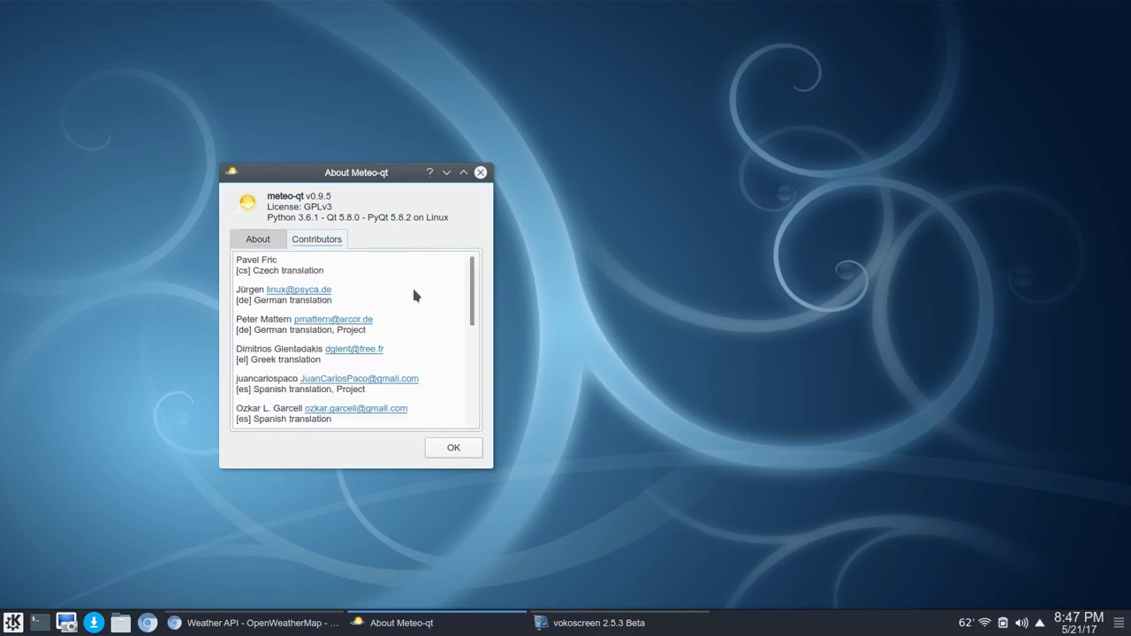
{"action": "left_click_drag", "start_coordinate": [492, 468], "coordinate": [644, 551]}
{"action": "scroll", "coordinate": [474, 358], "scroll_direction": "down", "scroll_amount": 1}
{"action": "scroll", "coordinate": [475, 366], "scroll_direction": "up", "scroll_amount": 1}
{"action": "left_click", "coordinate": [254, 240]}
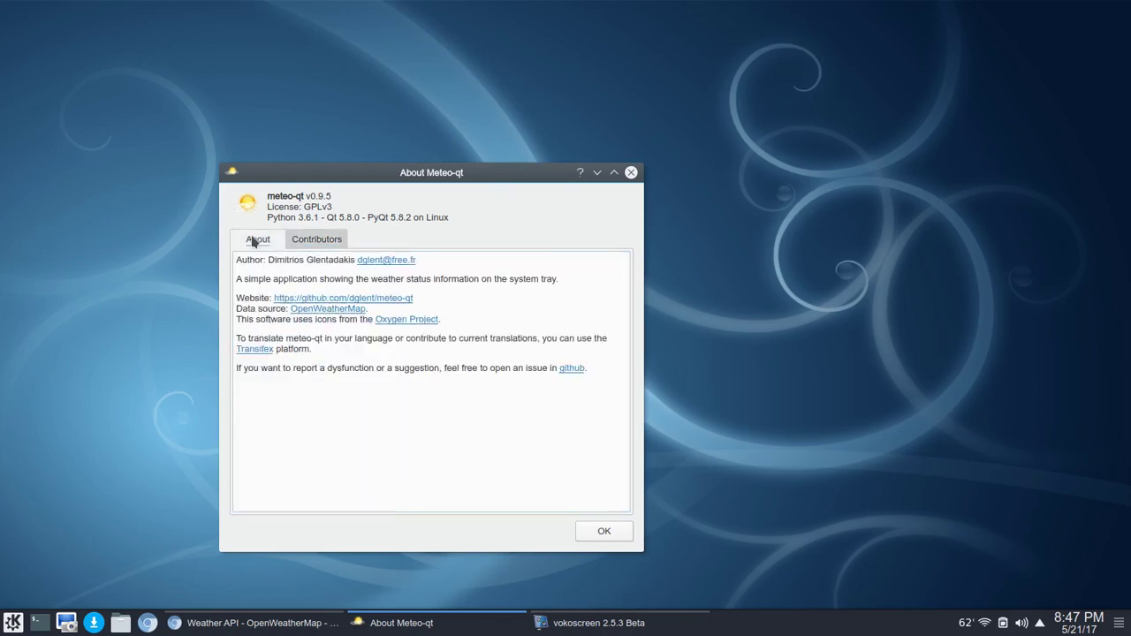
{"action": "left_click", "coordinate": [630, 173]}
Step: Open Settings from the tray menu and centre the Meteo-qt Configuration dialog
{"action": "right_click", "coordinate": [964, 626]}
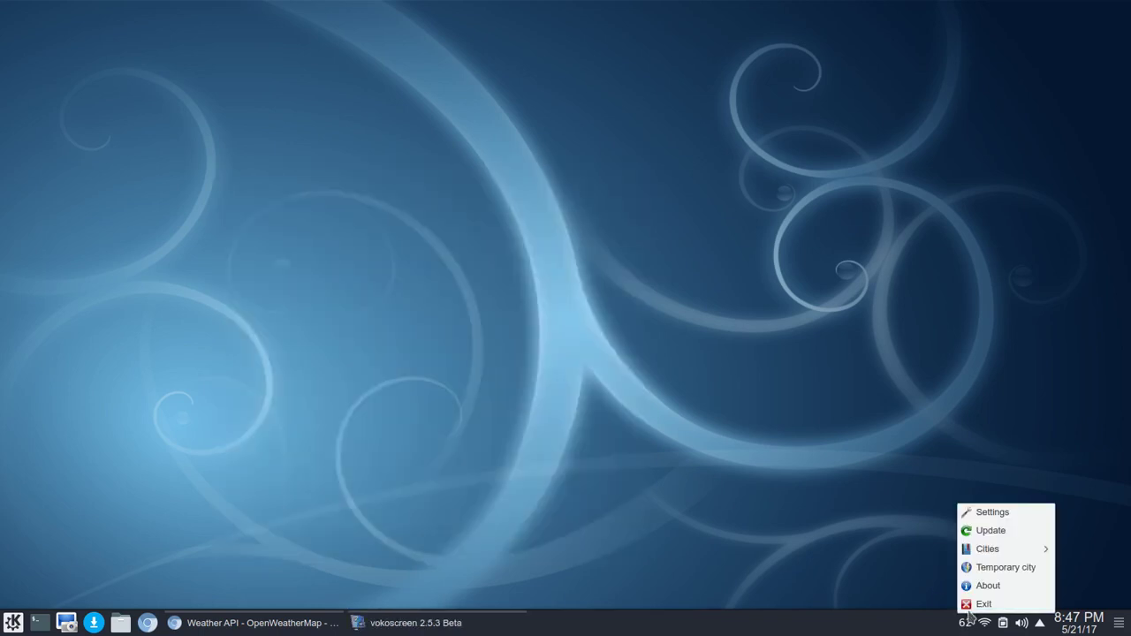
{"action": "left_click", "coordinate": [982, 513]}
{"action": "left_click_drag", "start_coordinate": [142, 12], "coordinate": [454, 174]}
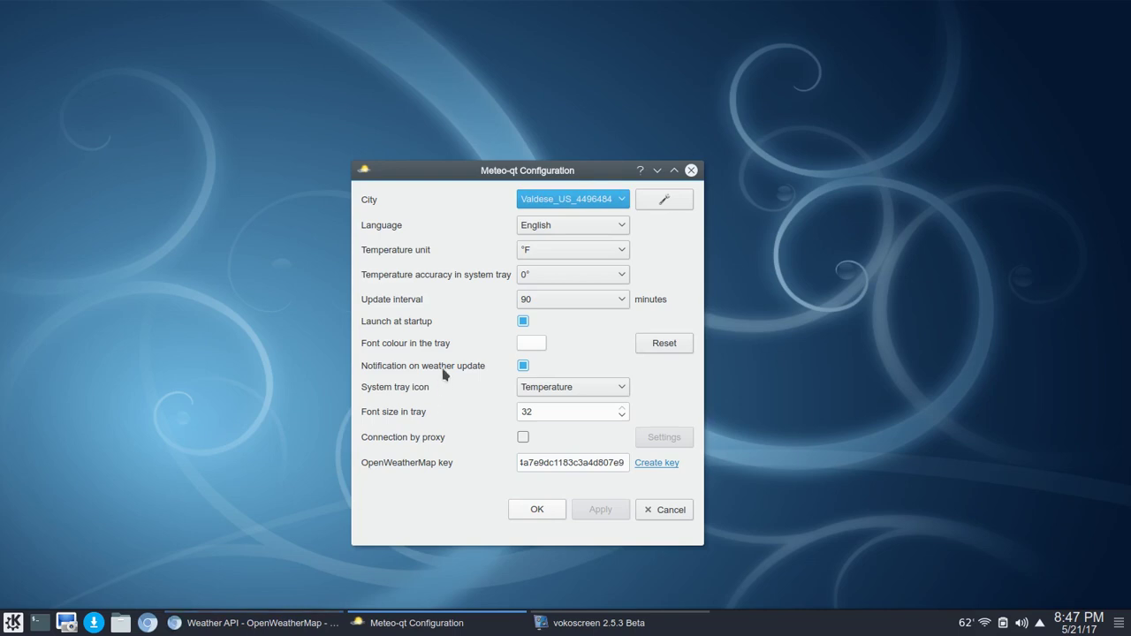
{"action": "left_click", "coordinate": [665, 202]}
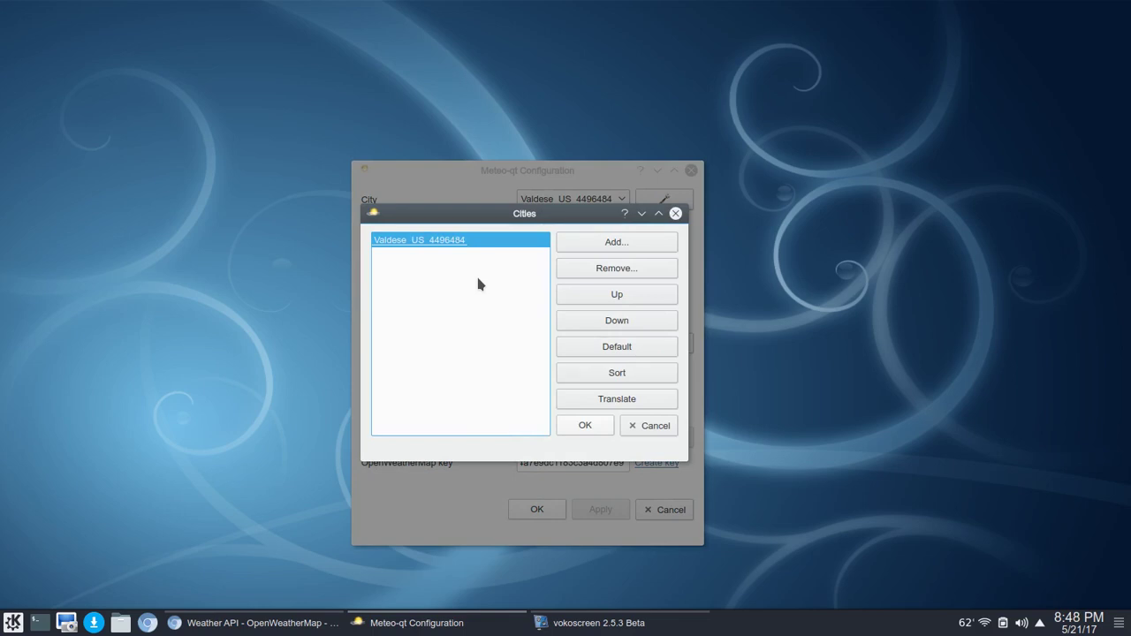
{"action": "left_click", "coordinate": [650, 426]}
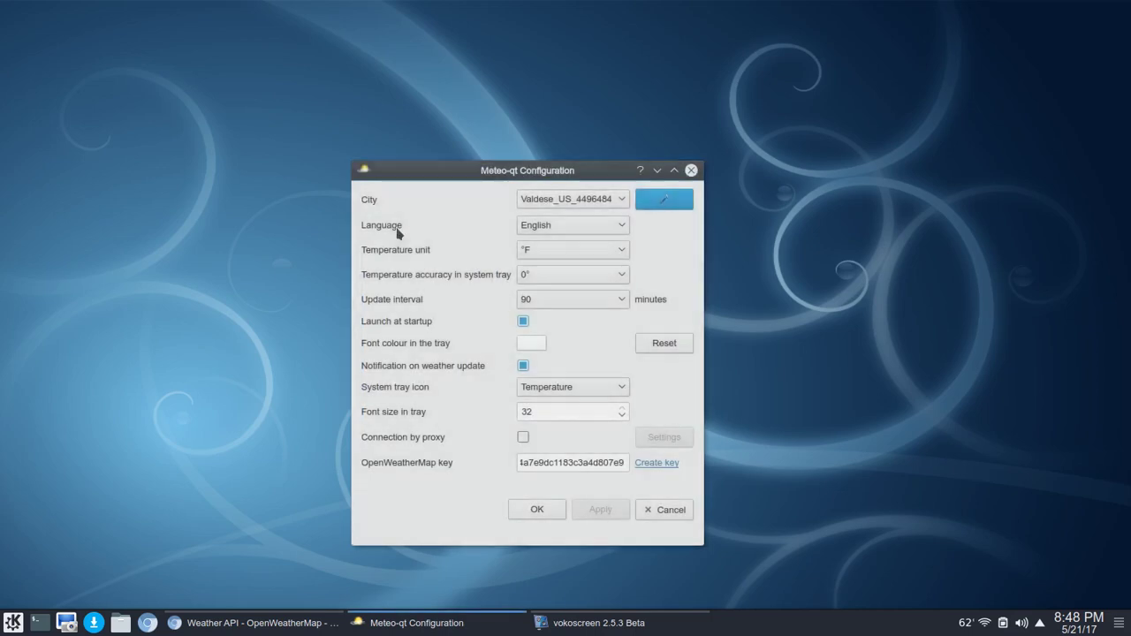
{"action": "left_click", "coordinate": [560, 222]}
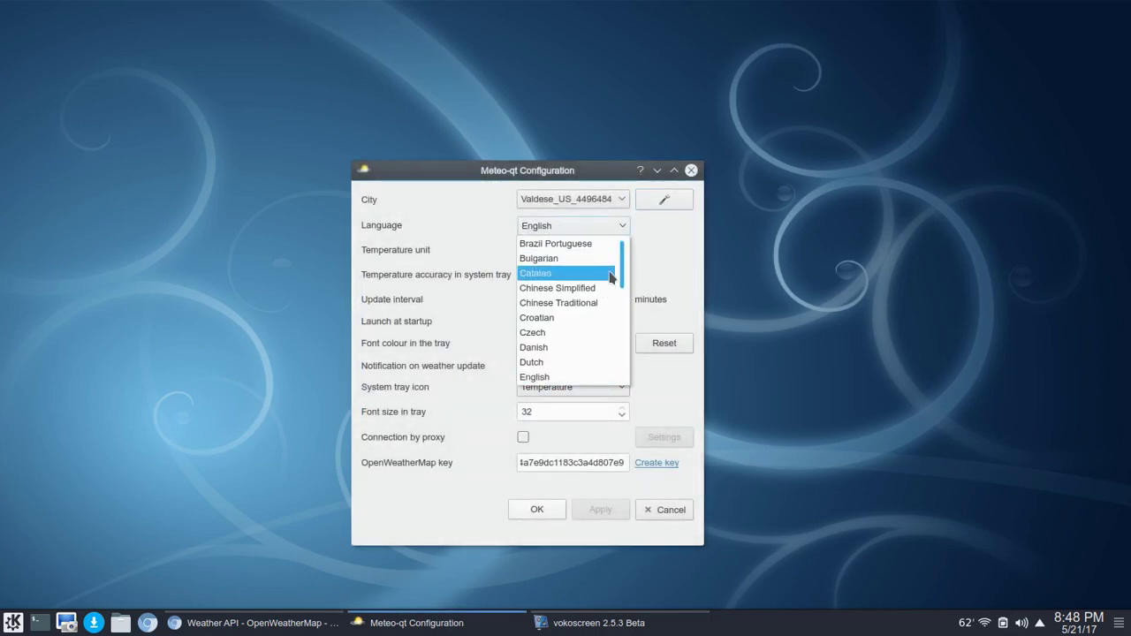
{"action": "scroll", "coordinate": [597, 252], "scroll_direction": "down", "scroll_amount": 6}
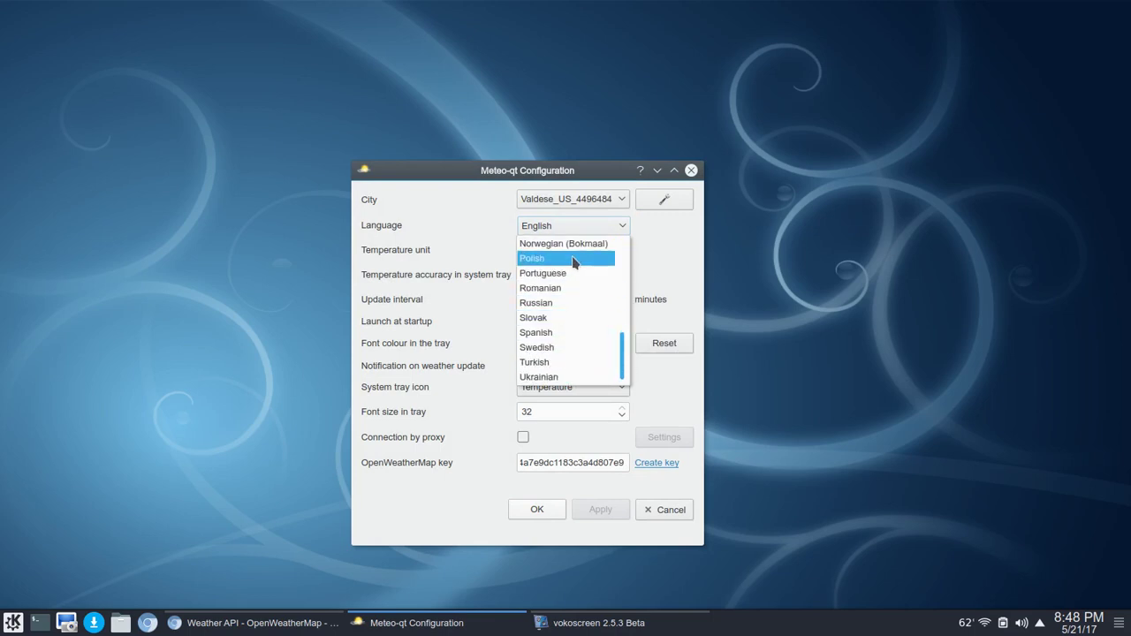
{"action": "left_click", "coordinate": [459, 250]}
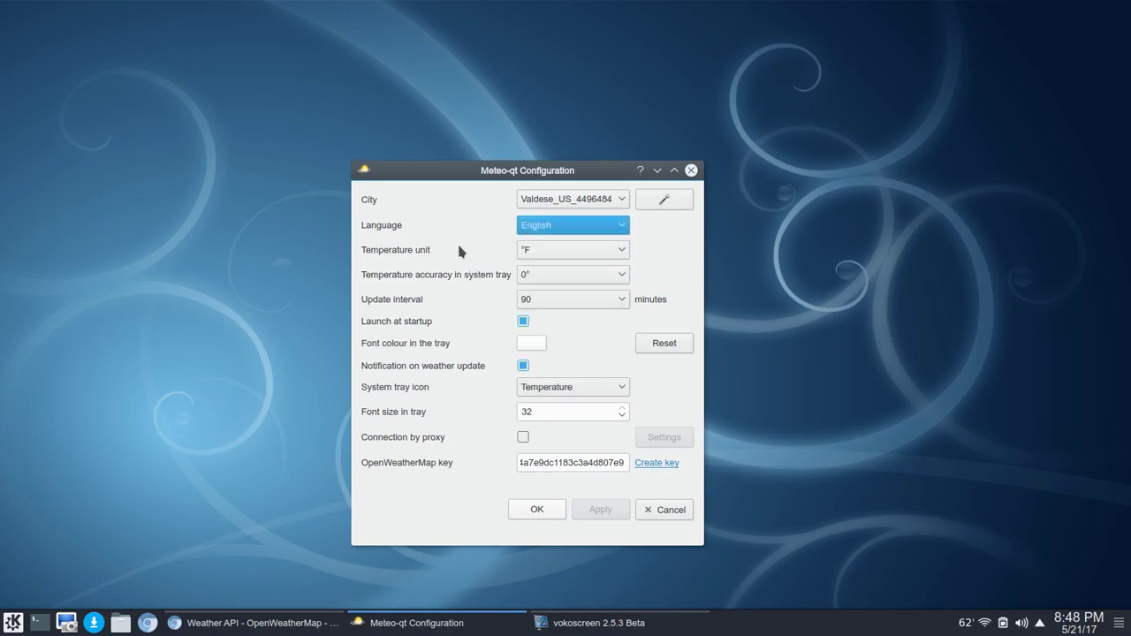
{"action": "left_click", "coordinate": [577, 251]}
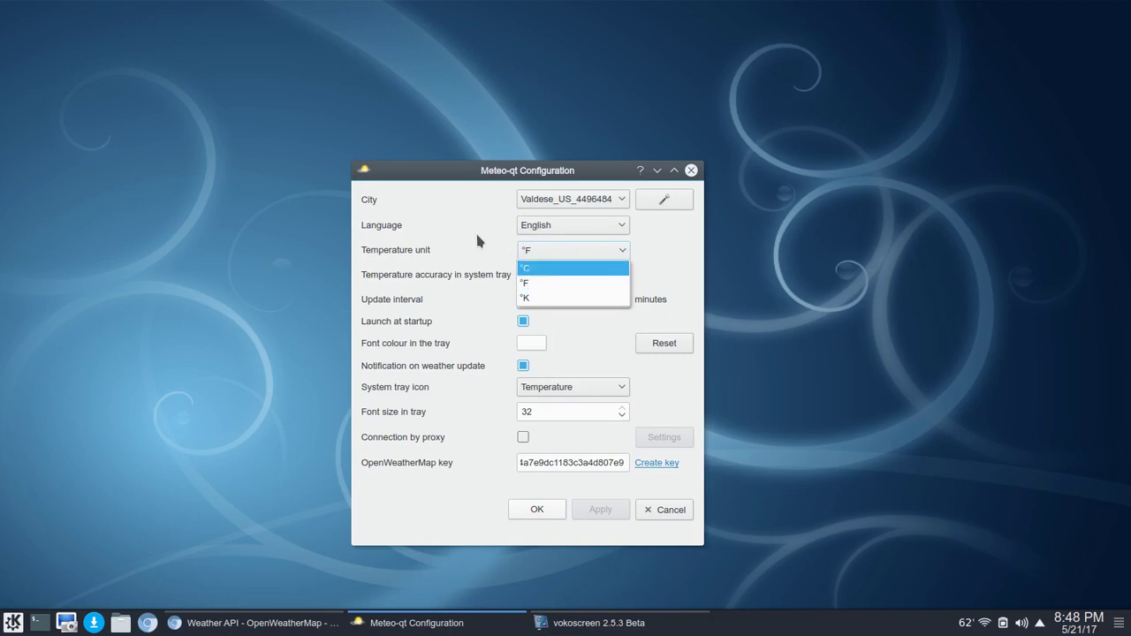
{"action": "left_click", "coordinate": [567, 282]}
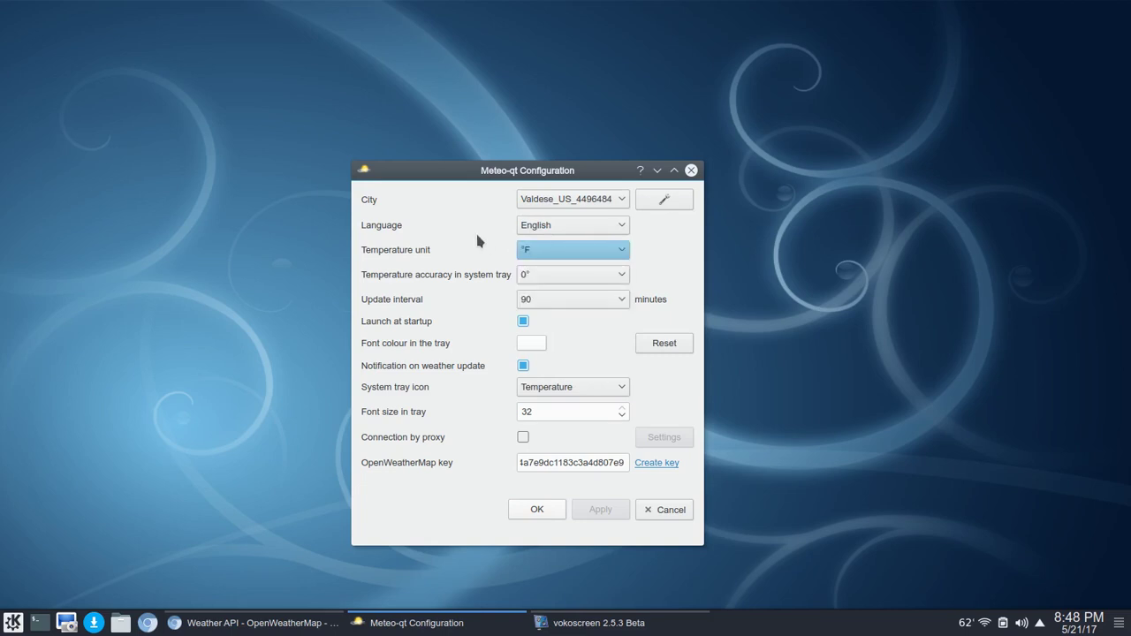
{"action": "left_click", "coordinate": [579, 281]}
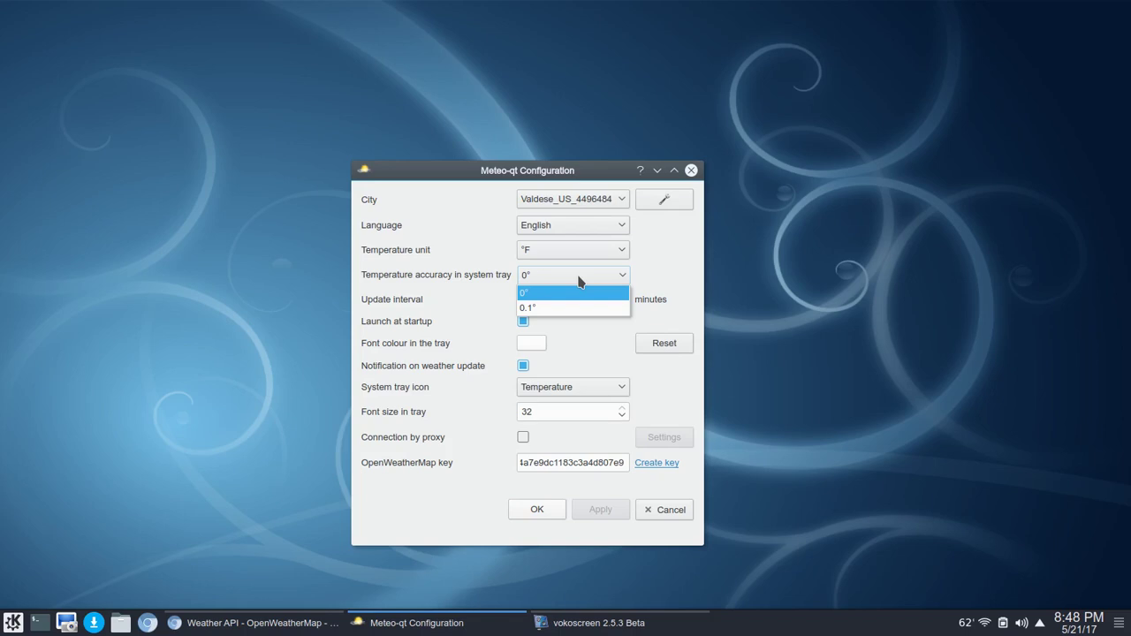
{"action": "left_click", "coordinate": [579, 281]}
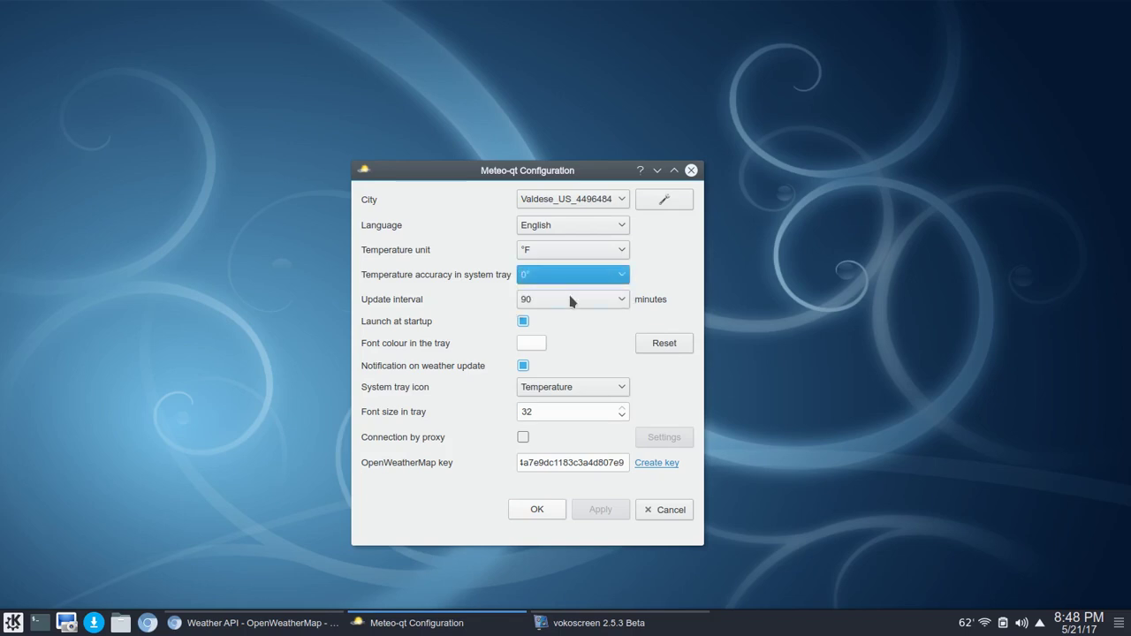
{"action": "left_click", "coordinate": [570, 301]}
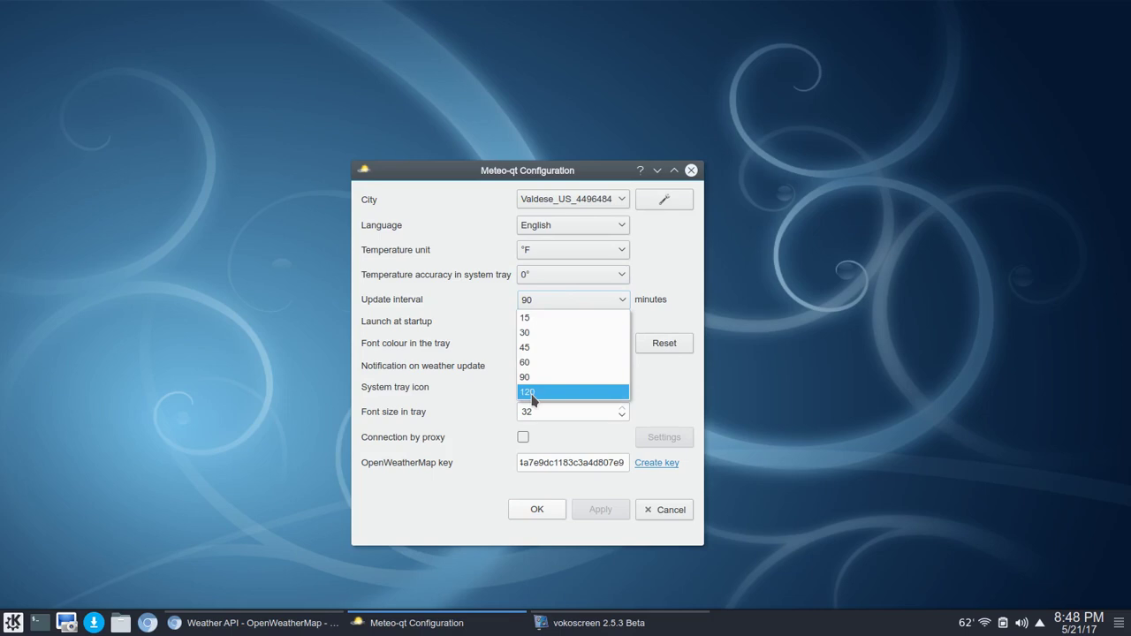
{"action": "left_click", "coordinate": [523, 322]}
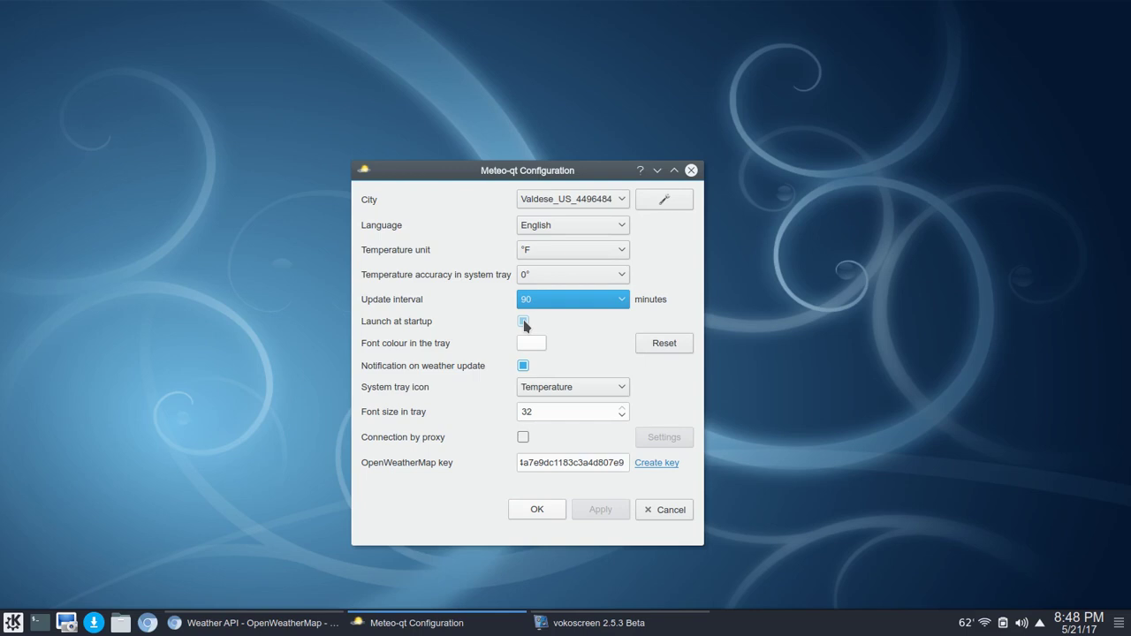
{"action": "left_click", "coordinate": [523, 322]}
Step: Set the tray font colour to spring green and apply it
{"action": "left_click", "coordinate": [532, 341]}
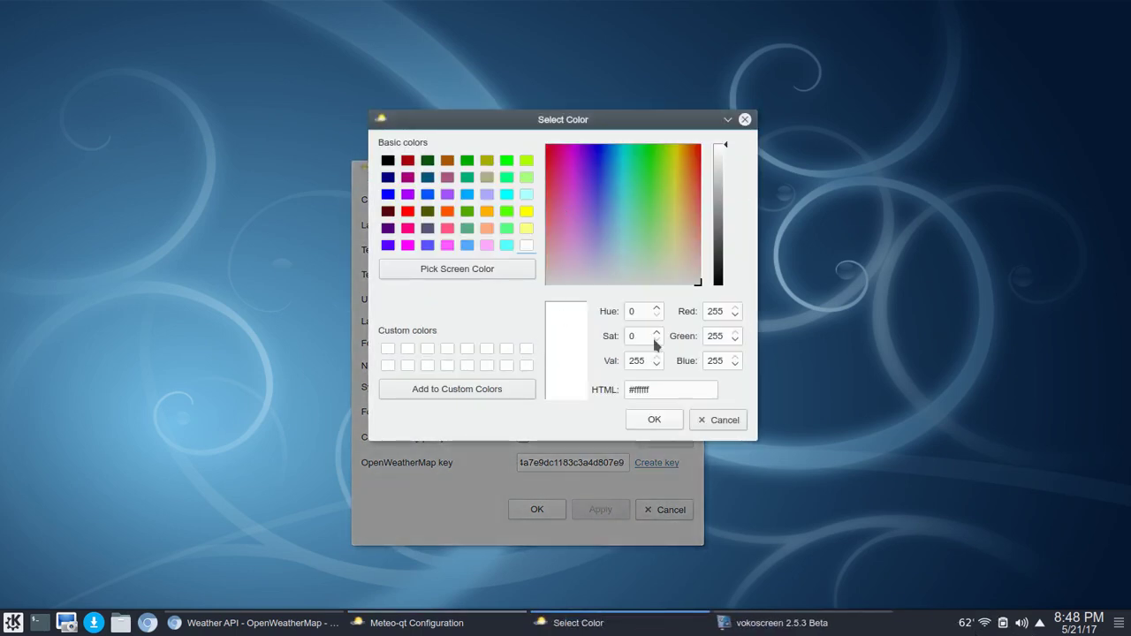
{"action": "left_click", "coordinate": [506, 178]}
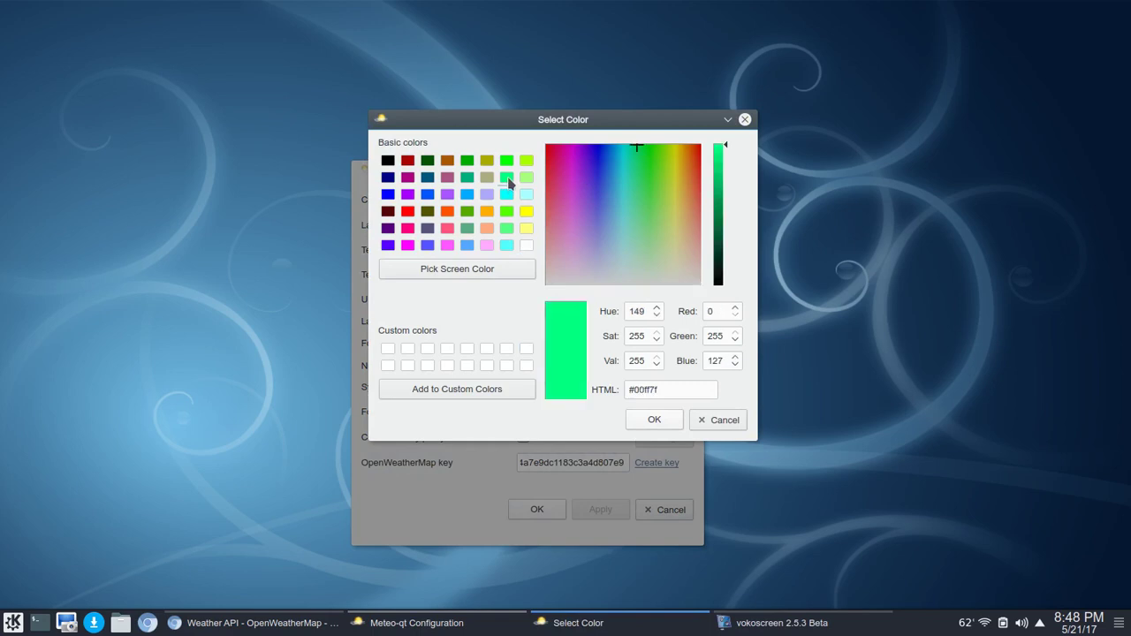
{"action": "left_click", "coordinate": [654, 422]}
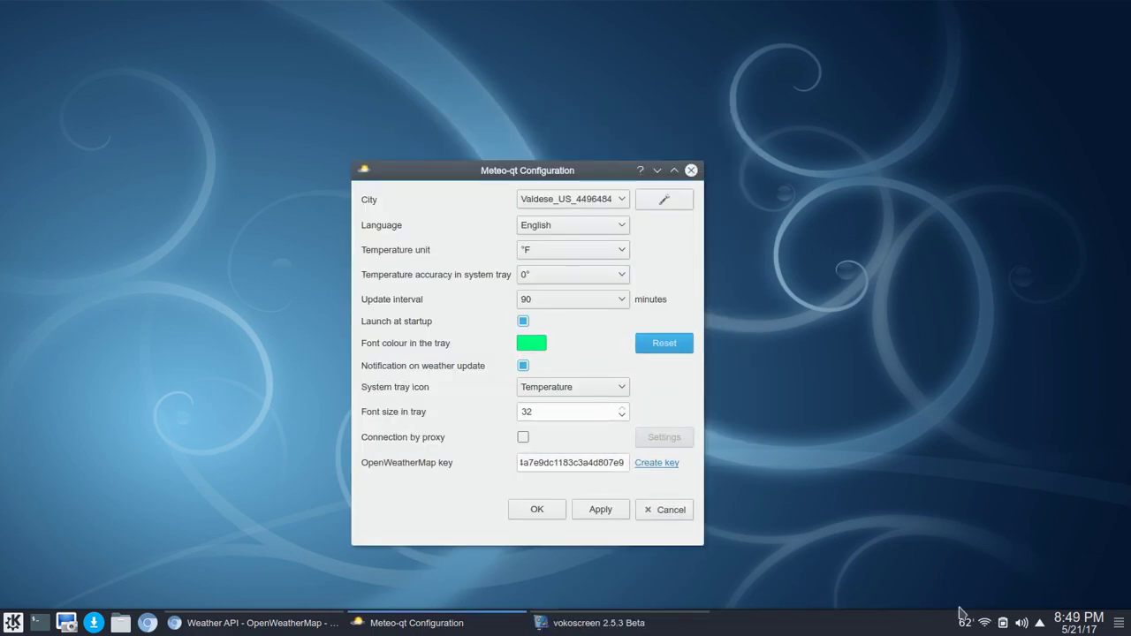
{"action": "left_click", "coordinate": [600, 510]}
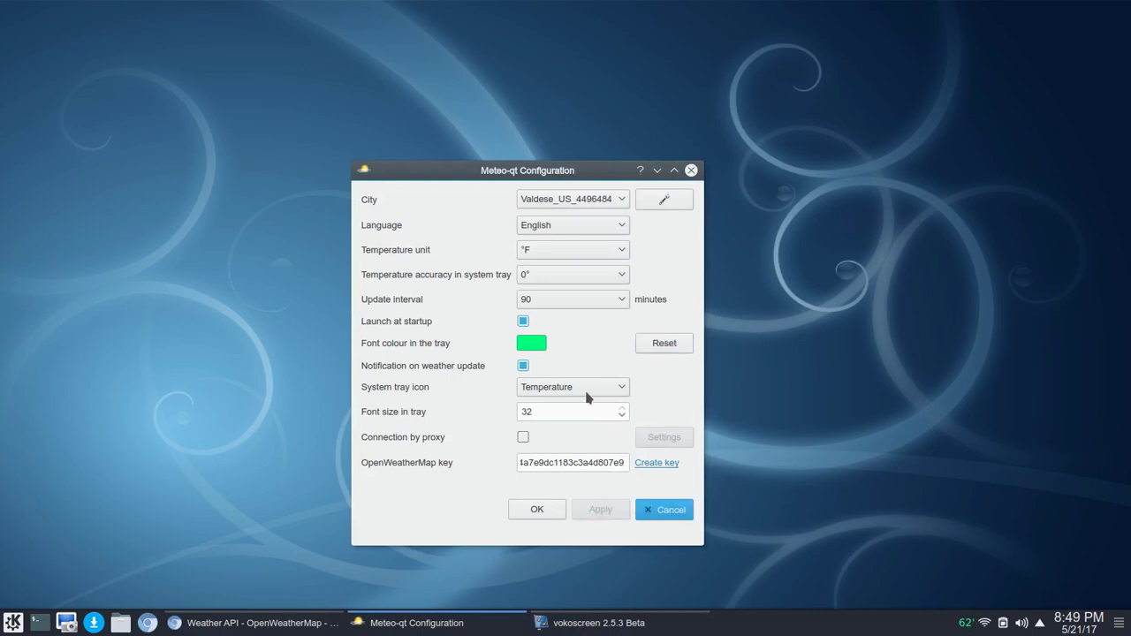
Step: Change the tray font colour to a deeper blue and apply it
{"action": "left_click", "coordinate": [532, 345]}
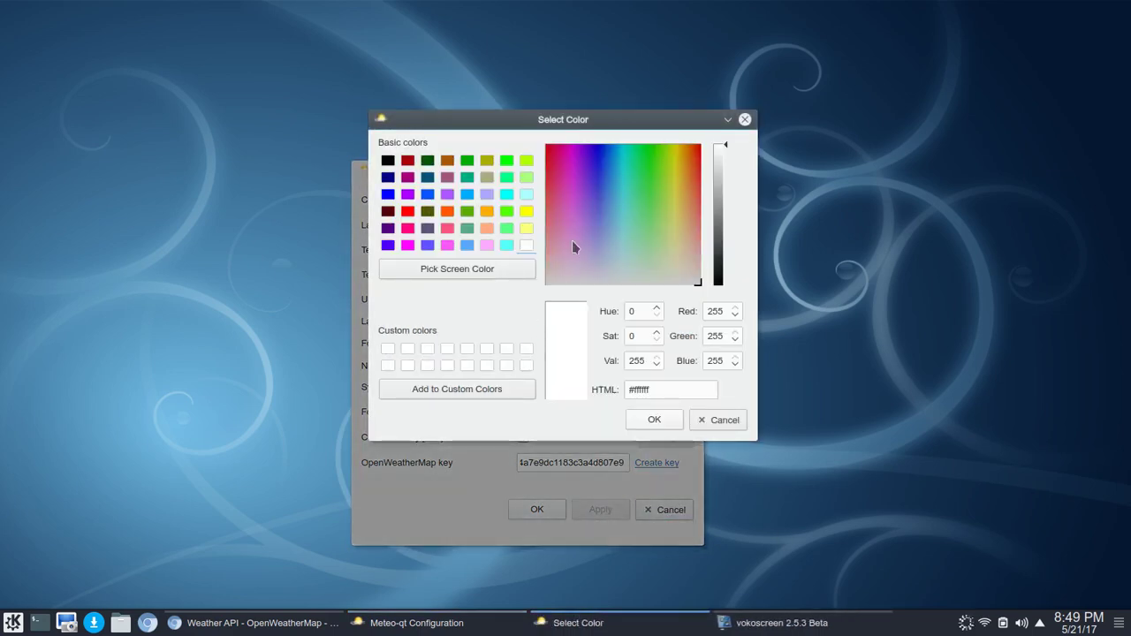
{"action": "left_click", "coordinate": [612, 191]}
{"action": "mouse_move", "coordinate": [612, 191]}
{"action": "left_mouse_down"}
{"action": "mouse_move", "coordinate": [598, 207]}
{"action": "mouse_move", "coordinate": [606, 185]}
{"action": "mouse_move", "coordinate": [618, 186]}
{"action": "left_mouse_up"}
{"action": "left_click_drag", "start_coordinate": [725, 152], "coordinate": [722, 183]}
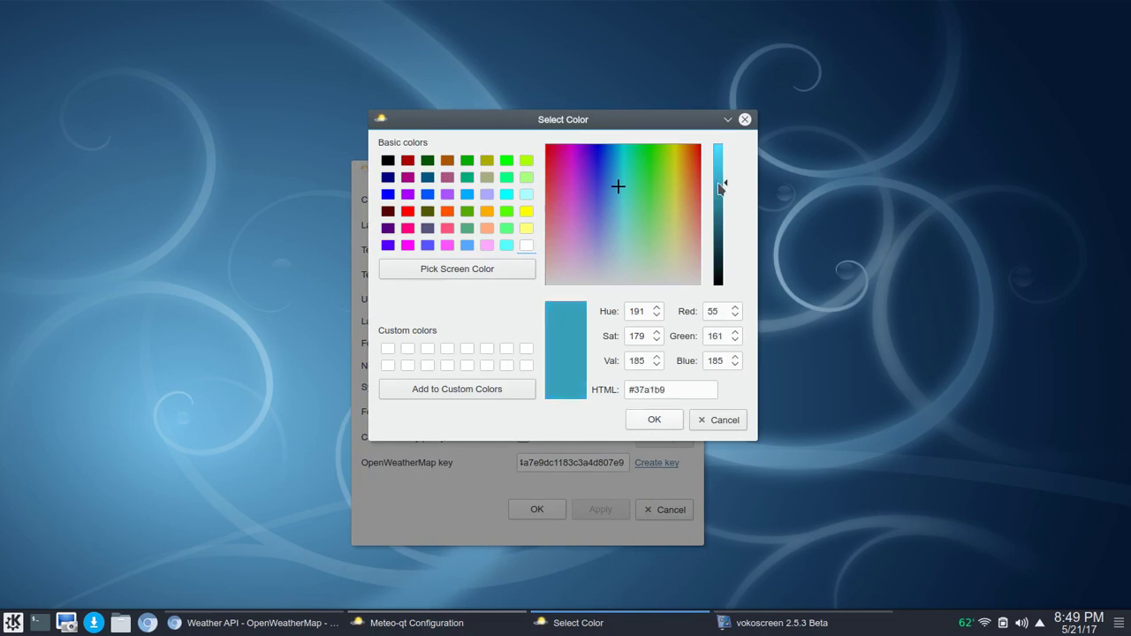
{"action": "left_click_drag", "start_coordinate": [618, 187], "coordinate": [609, 175]}
{"action": "left_click", "coordinate": [650, 421]}
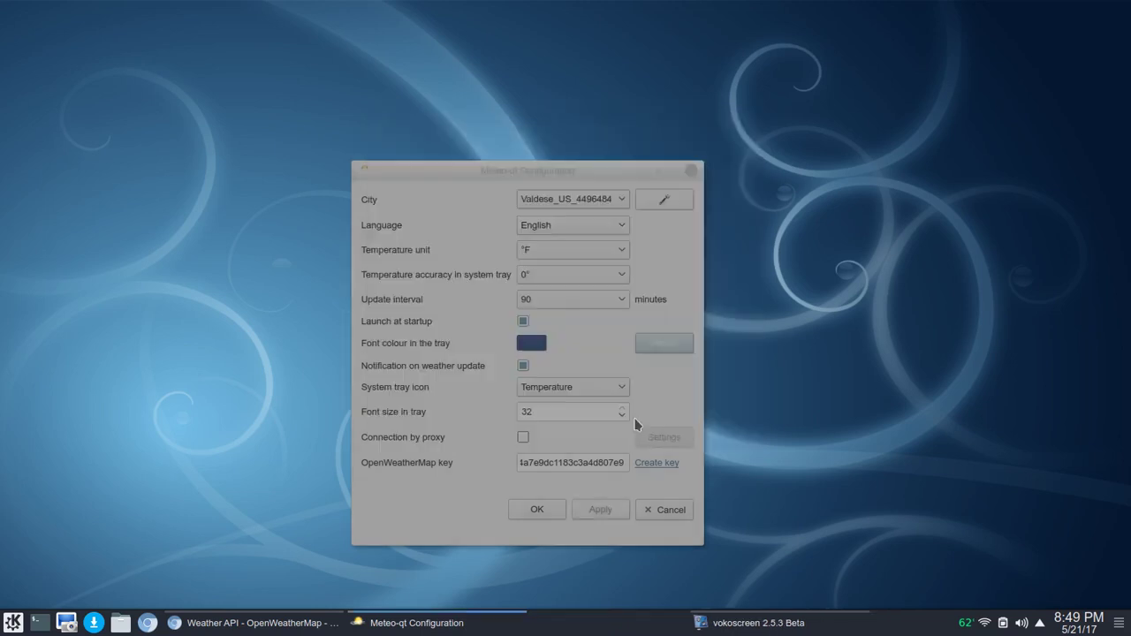
{"action": "left_click", "coordinate": [606, 518]}
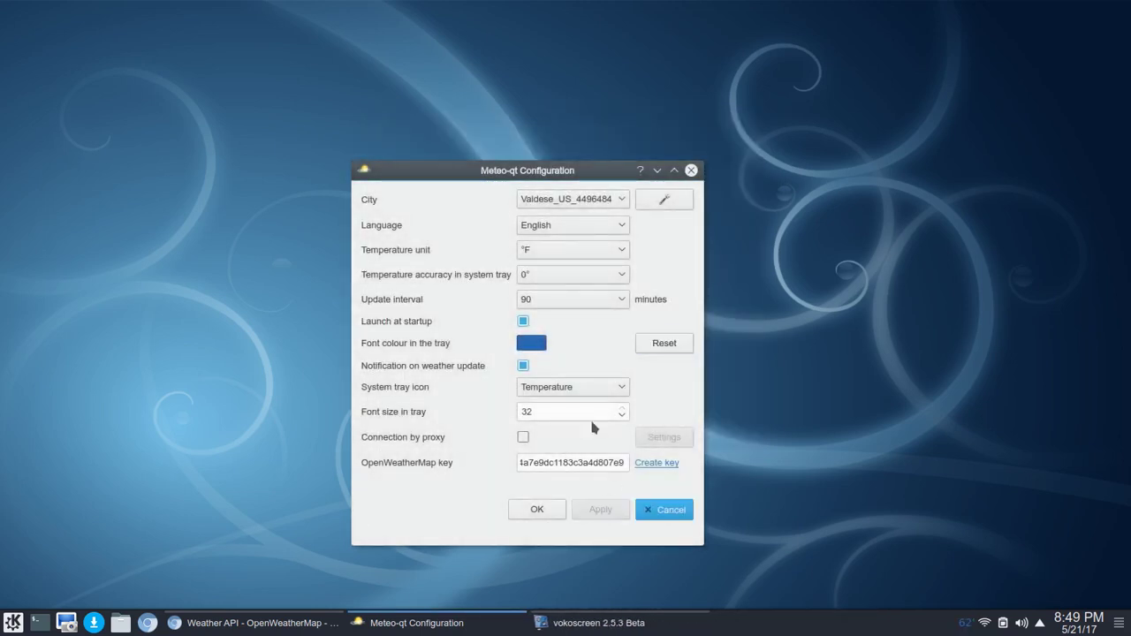
Step: Restore the tray font colour to white and apply it
{"action": "left_click", "coordinate": [541, 349]}
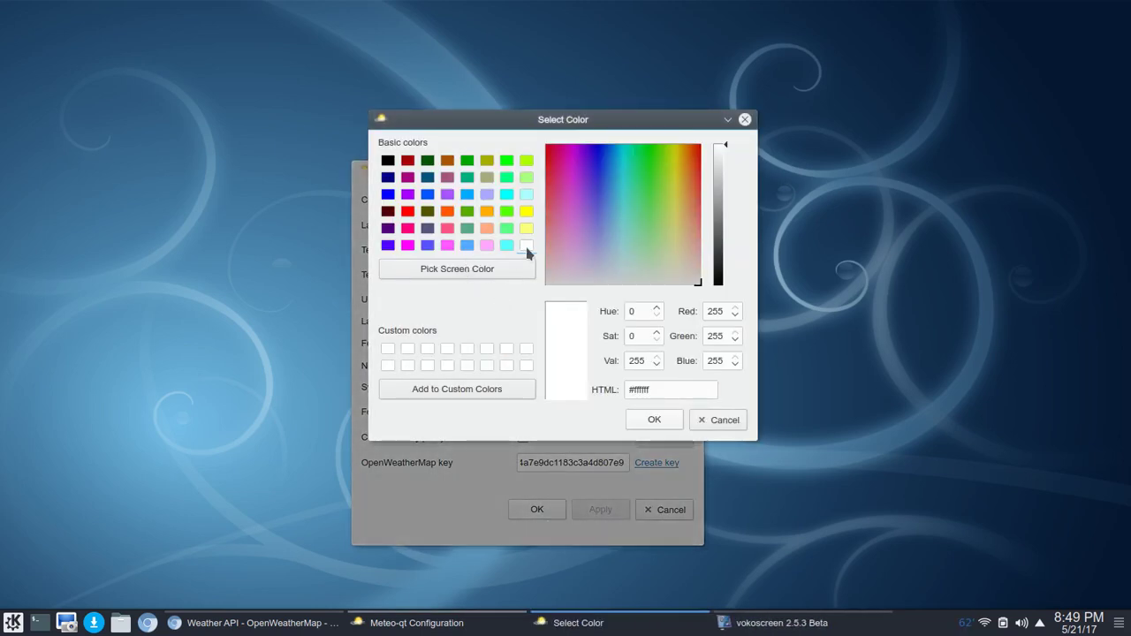
{"action": "left_click", "coordinate": [652, 424]}
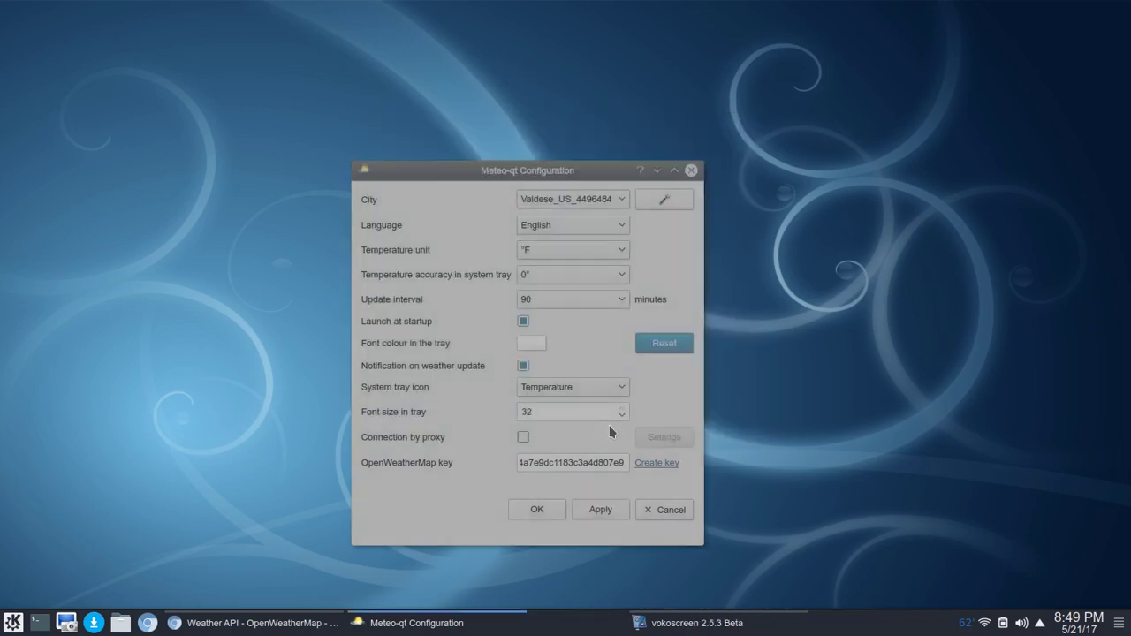
{"action": "left_click", "coordinate": [609, 511]}
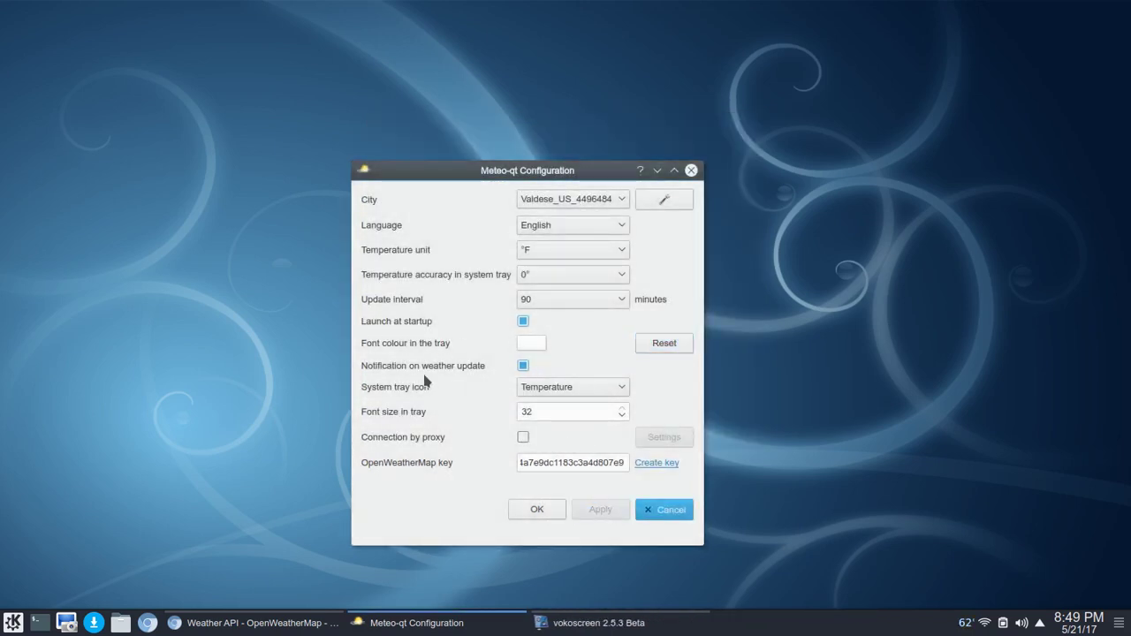
Step: Turn off update notifications and set the tray to show only the weather icon
{"action": "left_click", "coordinate": [524, 366]}
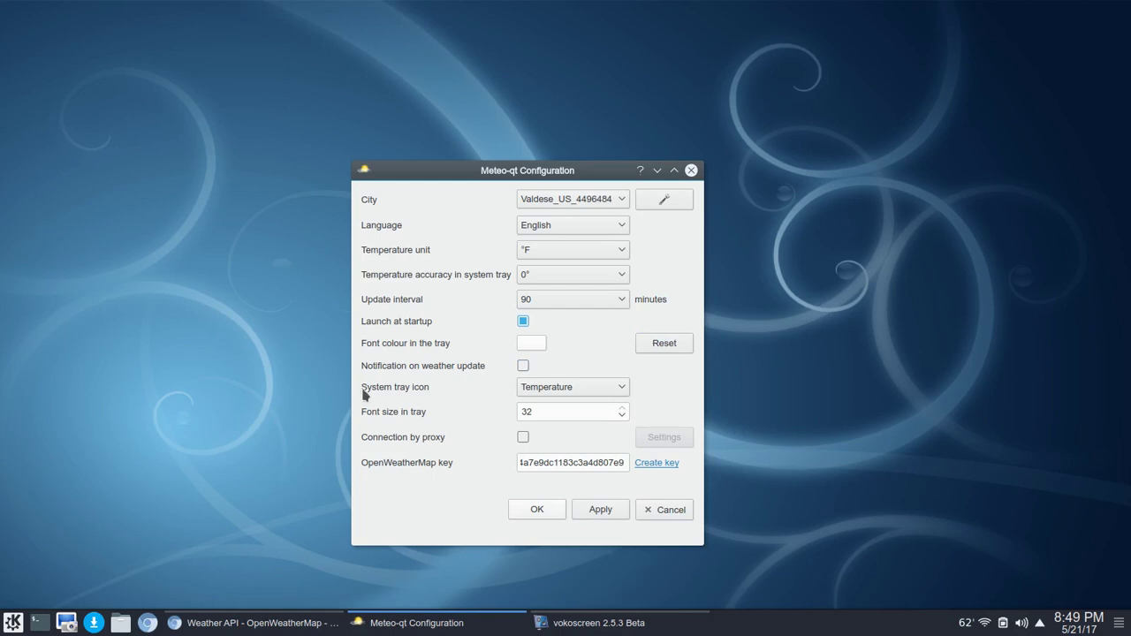
{"action": "left_click", "coordinate": [558, 392]}
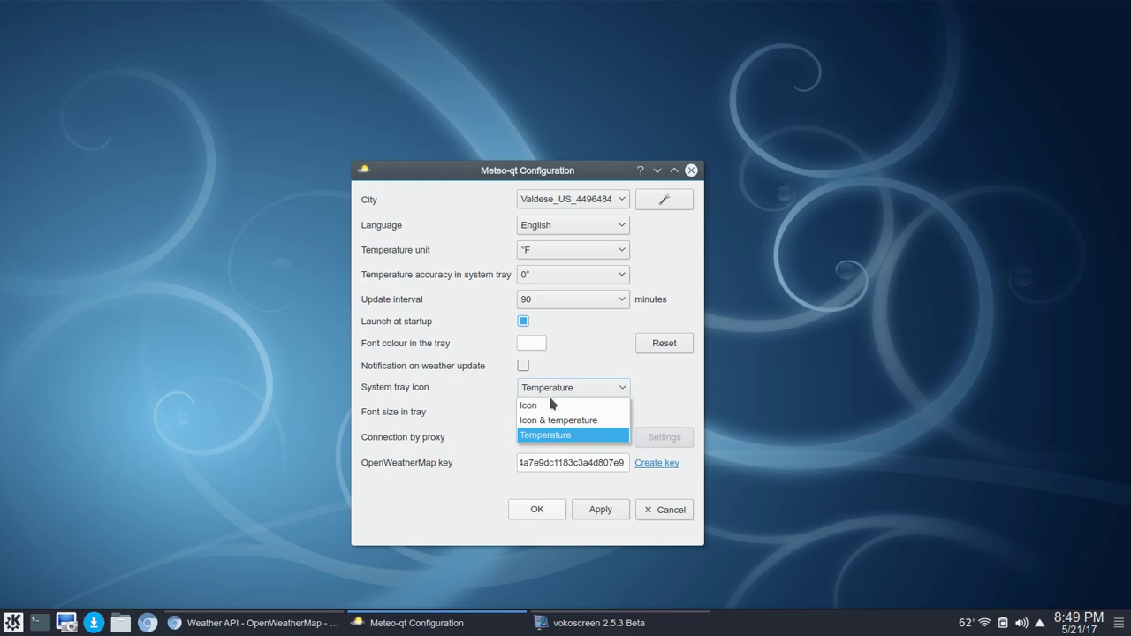
{"action": "left_click", "coordinate": [548, 407]}
{"action": "left_click", "coordinate": [602, 512]}
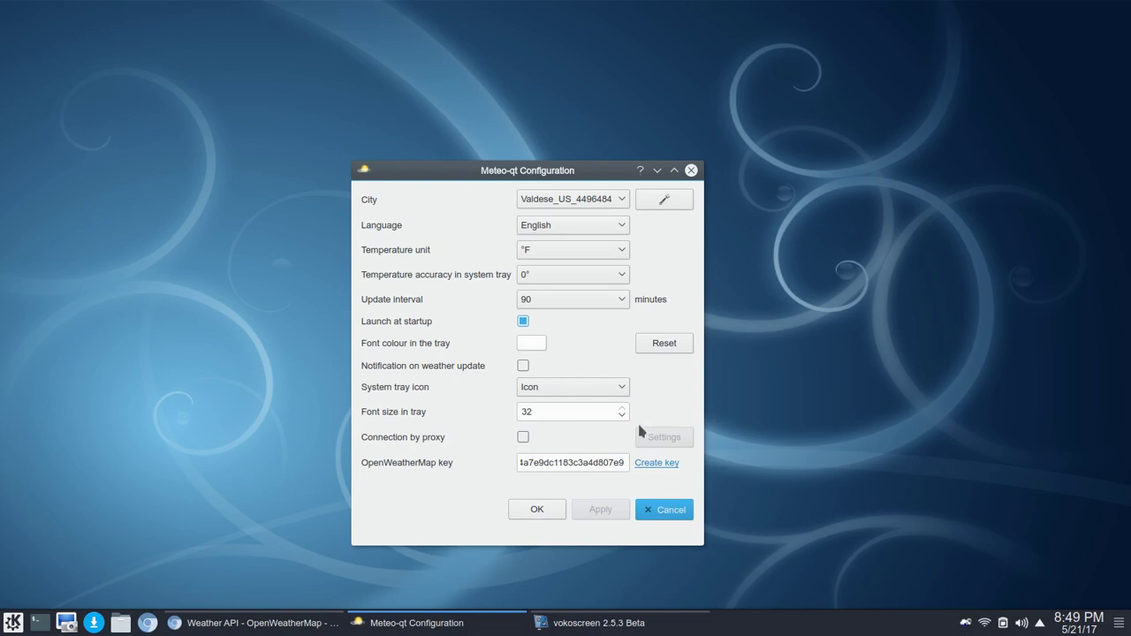
Step: Switch the tray display to icon and temperature and apply it
{"action": "left_click", "coordinate": [624, 387]}
{"action": "left_click", "coordinate": [611, 421]}
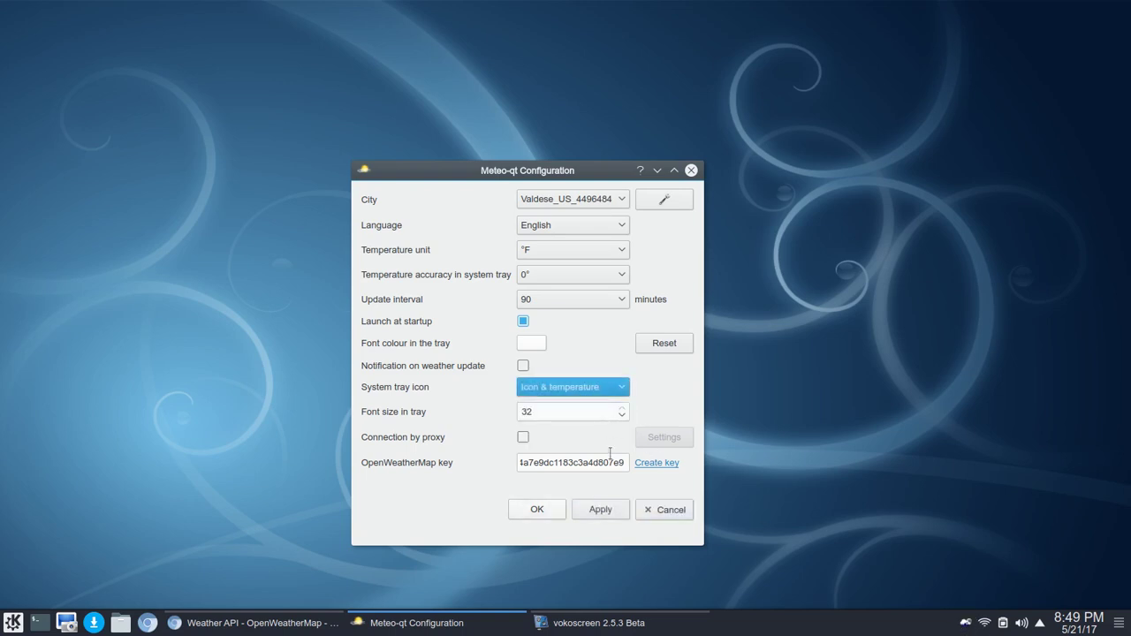
{"action": "left_click", "coordinate": [607, 511]}
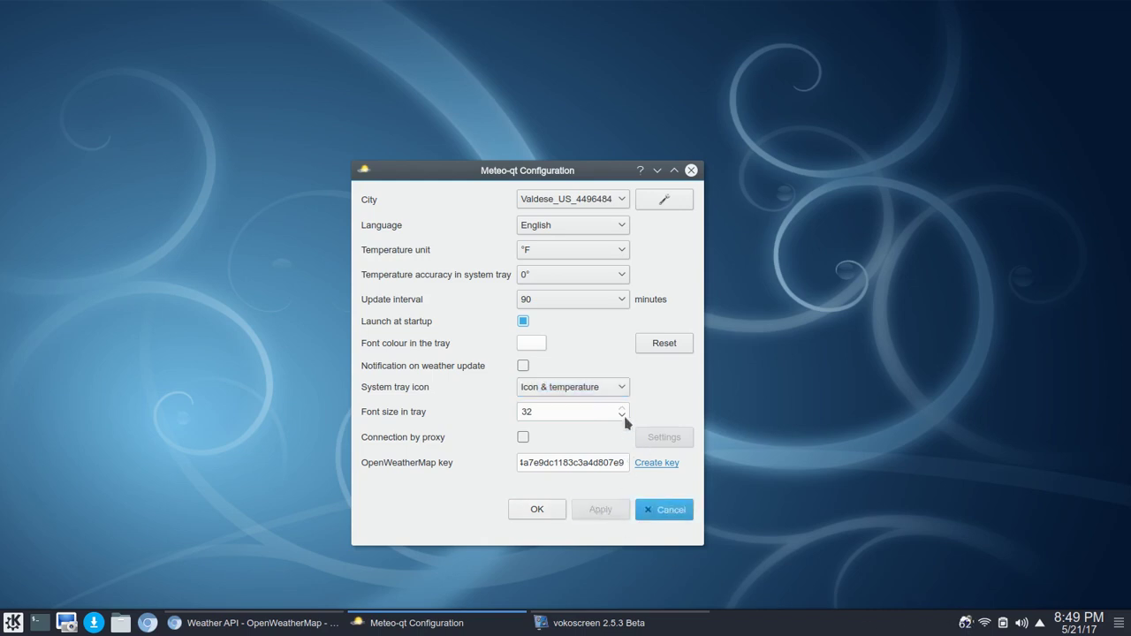
Step: Set the tray back to Temperature at font size 32, apply, and close settings with OK
{"action": "left_click", "coordinate": [624, 388]}
{"action": "left_click", "coordinate": [583, 437]}
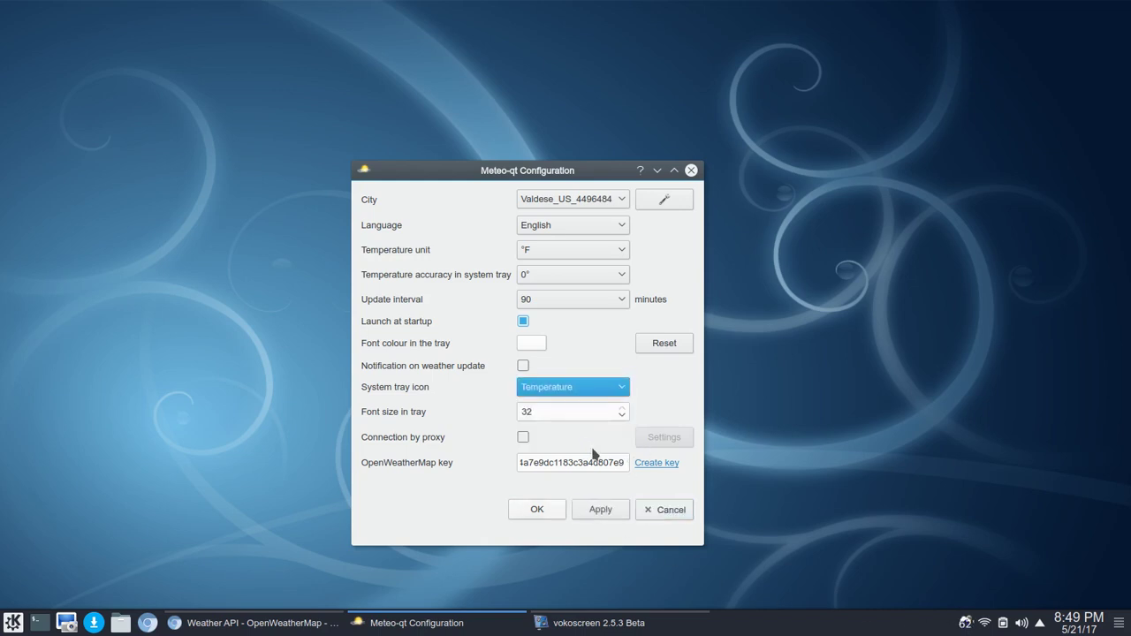
{"action": "left_click", "coordinate": [623, 413]}
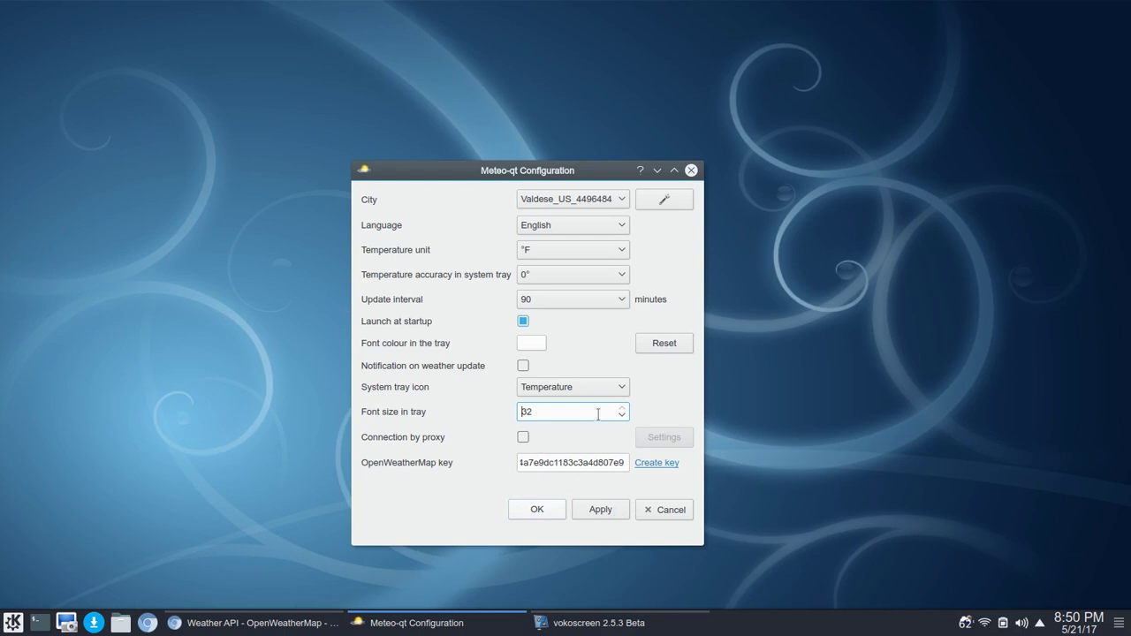
{"action": "left_click", "coordinate": [598, 510]}
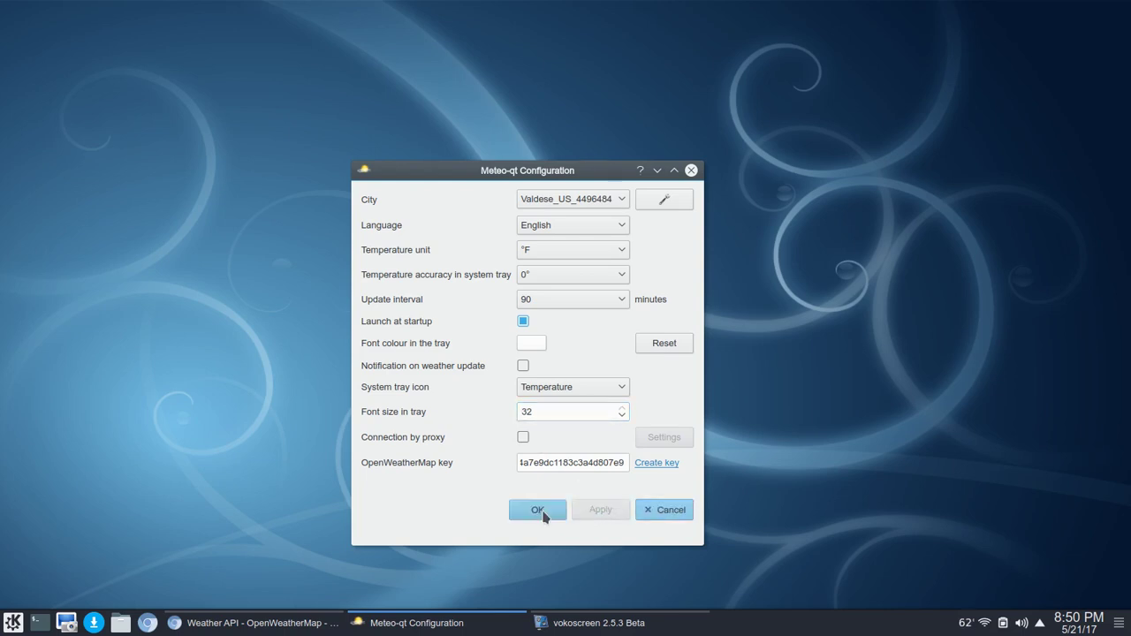
{"action": "left_click", "coordinate": [537, 511]}
Step: Reopen the Valdese, US Weather status window and move it slightly down
{"action": "left_click", "coordinate": [963, 622]}
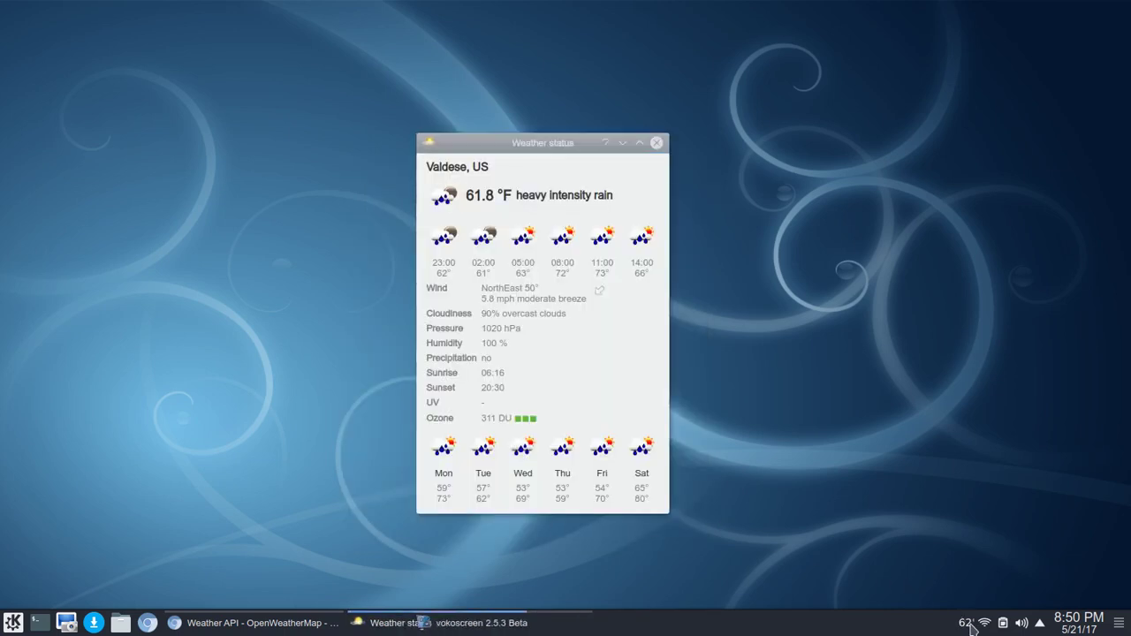
{"action": "left_click_drag", "start_coordinate": [482, 146], "coordinate": [467, 173]}
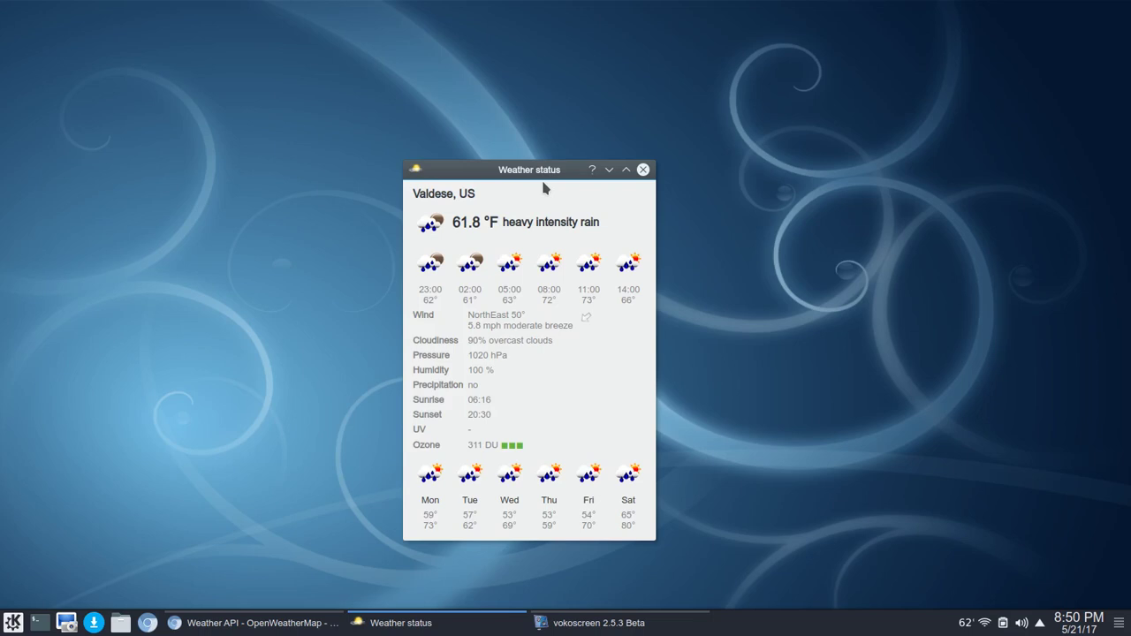
{"action": "left_click", "coordinate": [642, 169]}
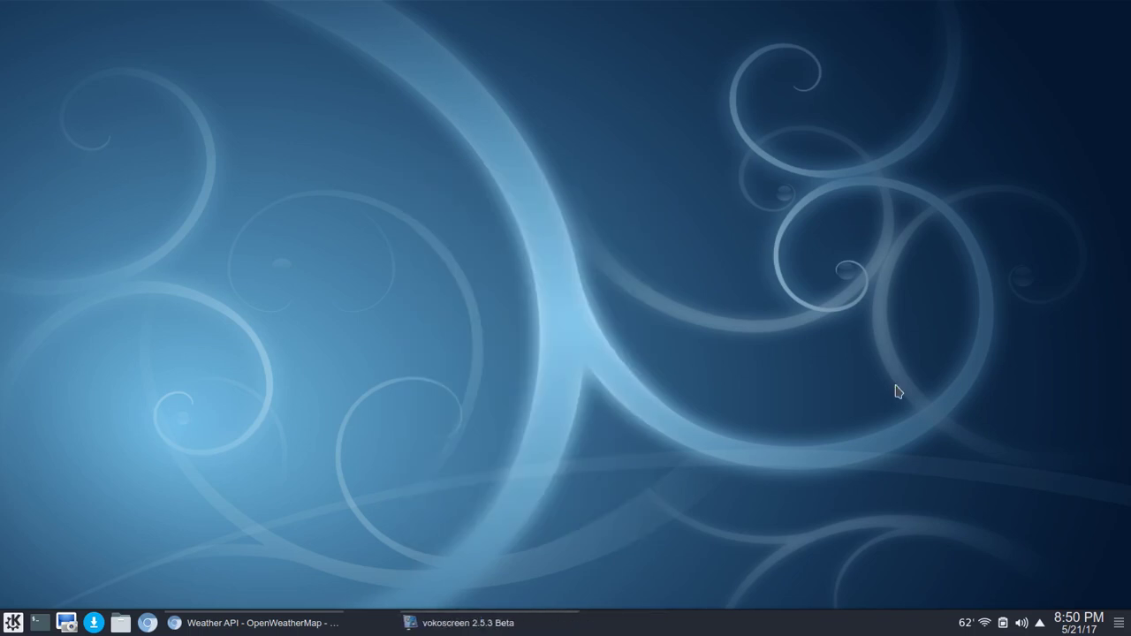
{"action": "left_click", "coordinate": [966, 624]}
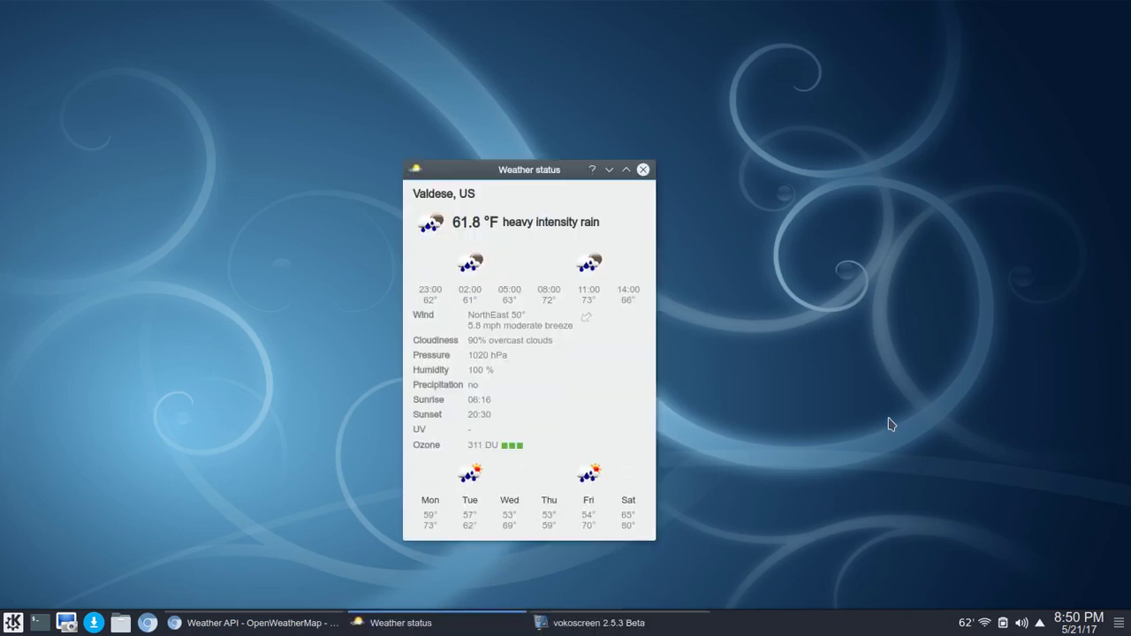